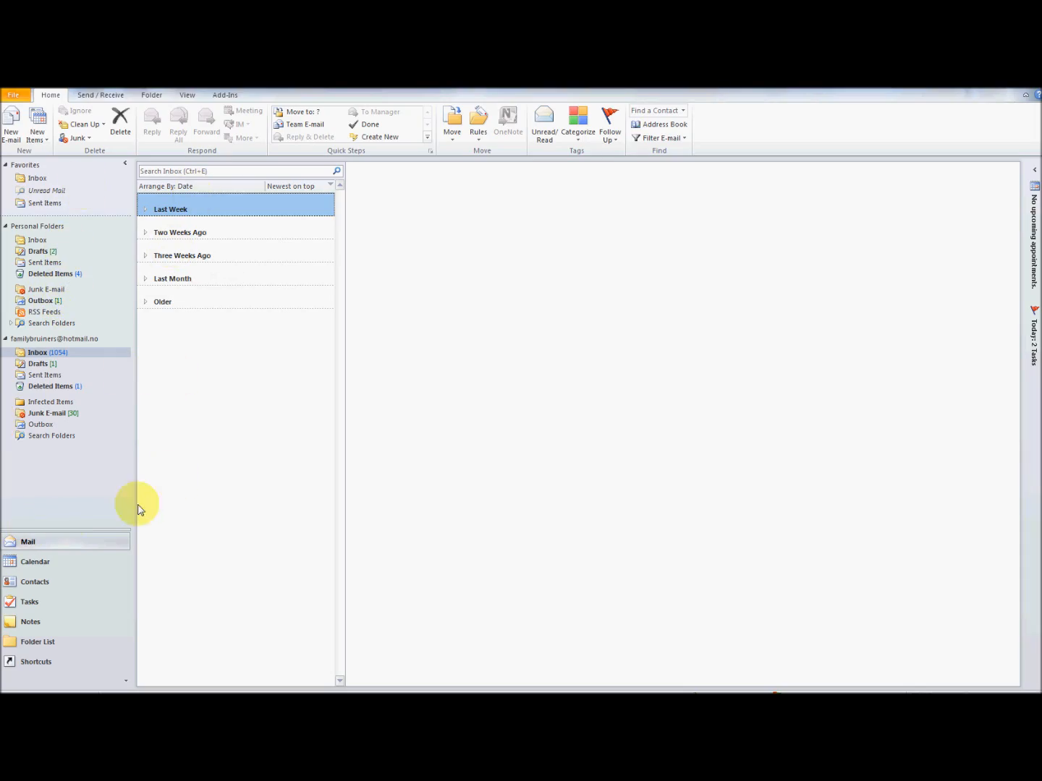
# Switch to Contacts and select the EQUIFAX LIMITED contact, loading its £2,000,000 limit, grade B- credit details.
pyautogui.click(60, 583)
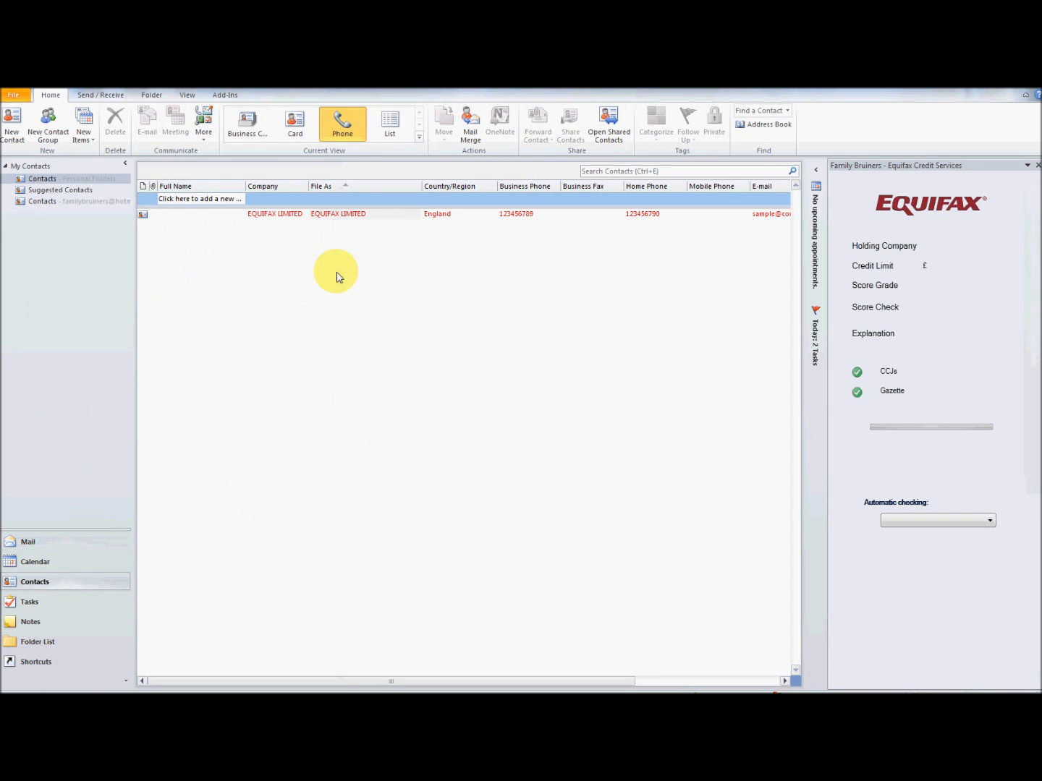
pyautogui.click(377, 221)
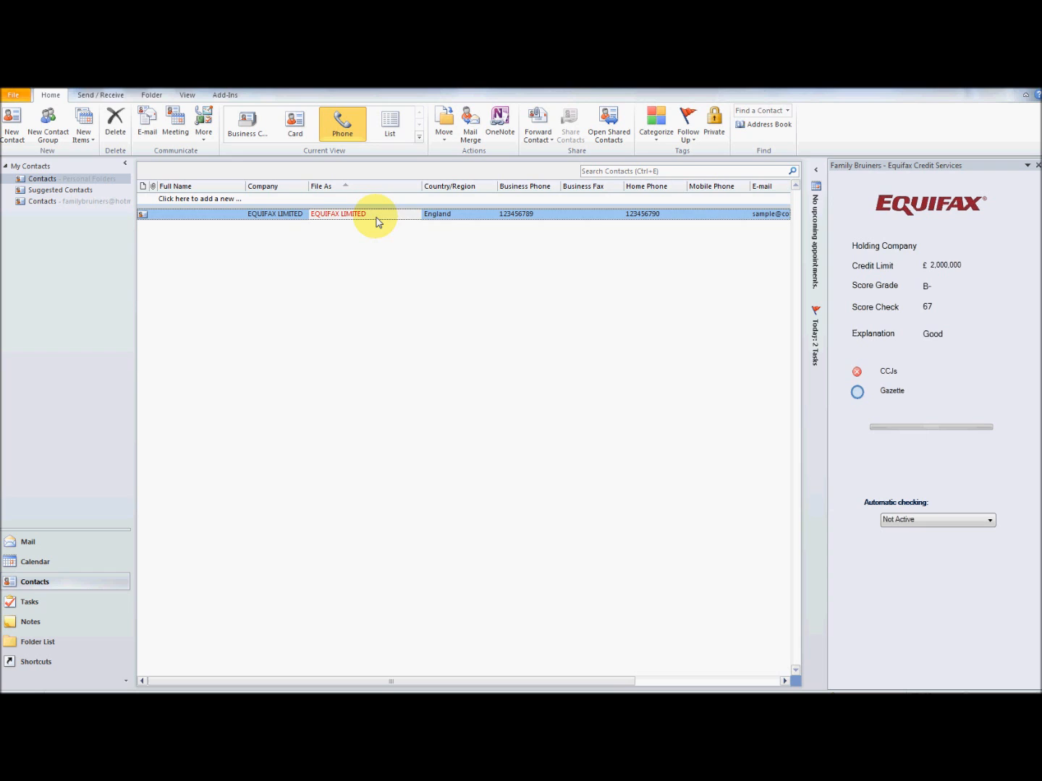
pyautogui.rightClick(377, 222)
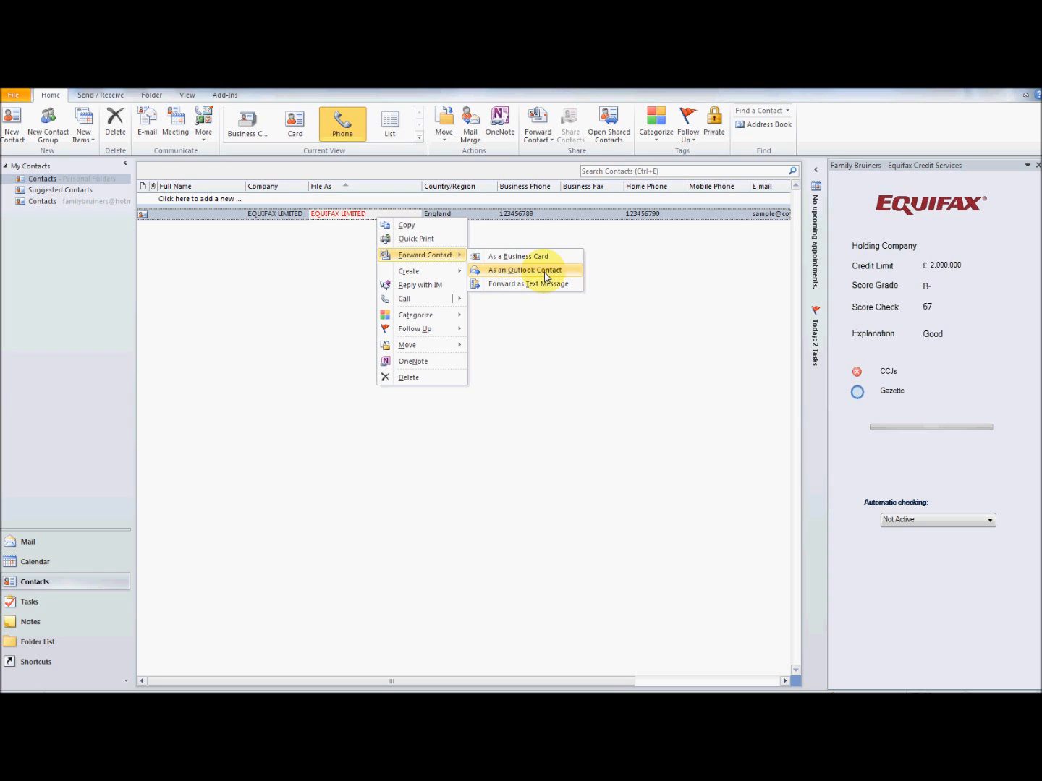
# Forward the contact as an Outlook Contact, then preview the received EQUIFAX LIMITED attachment at its CRO Activity section.
pyautogui.click(545, 270)
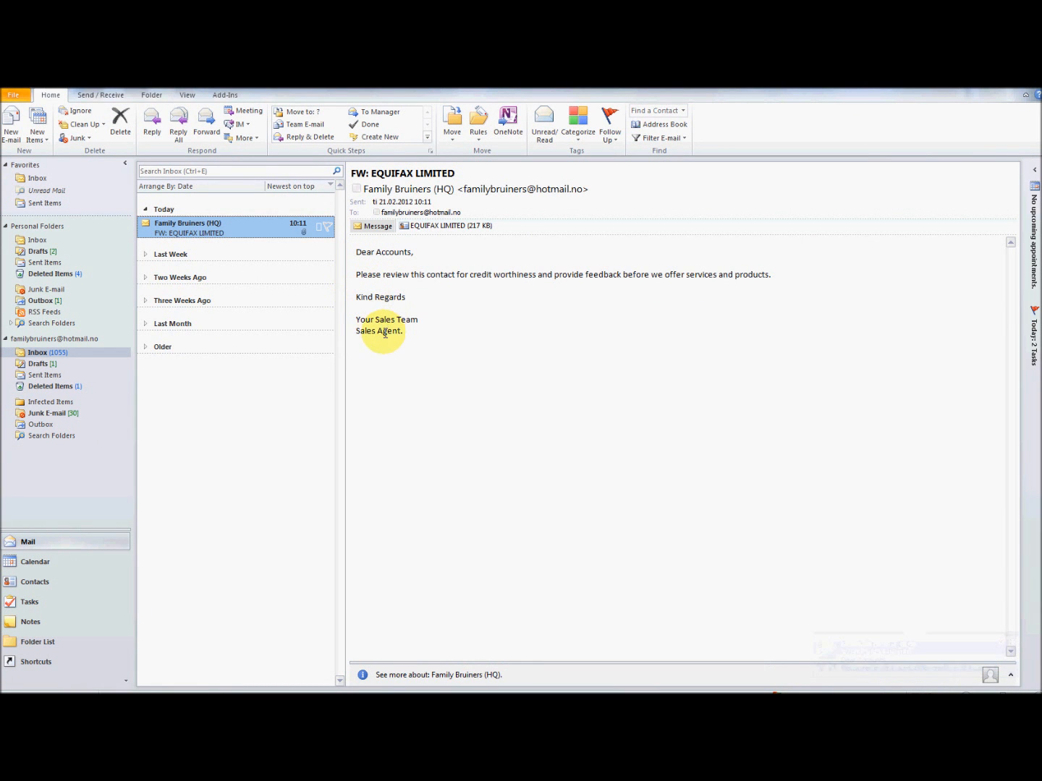
pyautogui.click(439, 225)
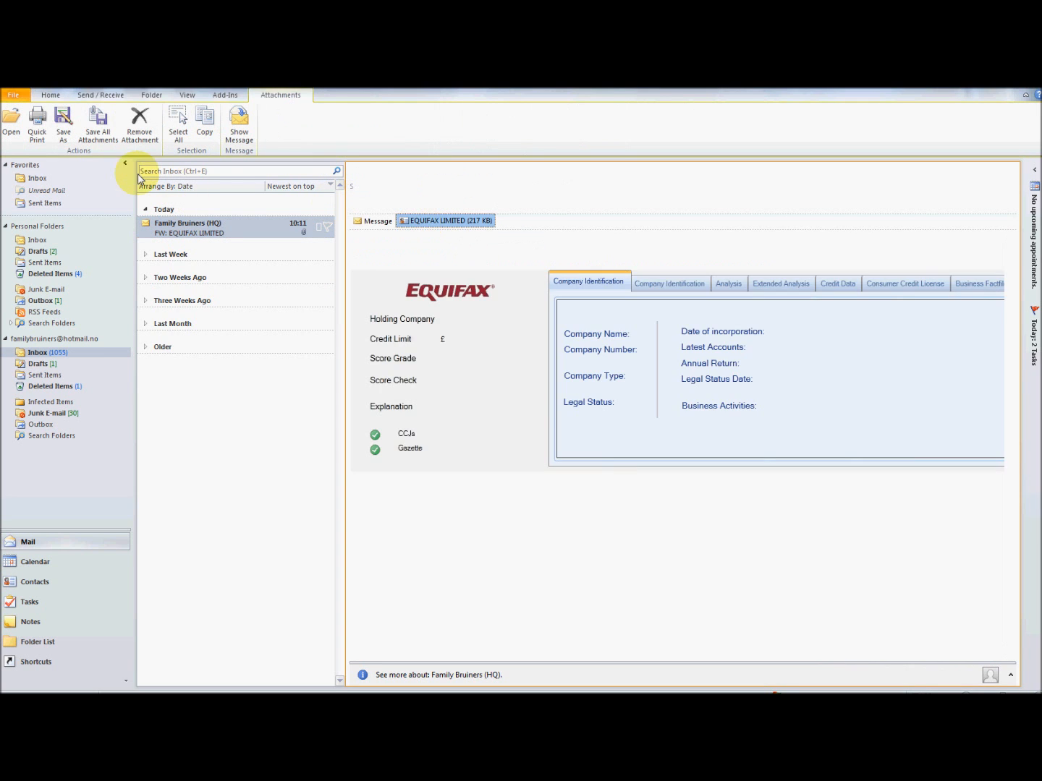
pyautogui.click(126, 164)
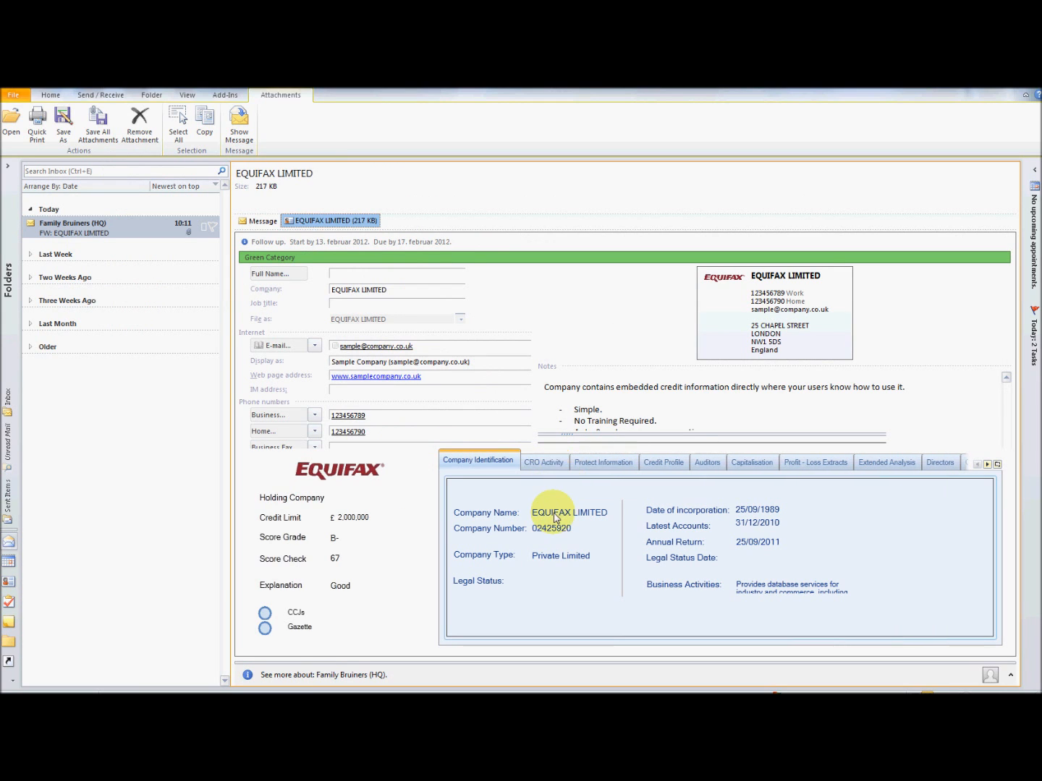
pyautogui.click(543, 463)
# Review the Protect Information, Credit Profile, Auditors, Profit - Loss Extracts and Extended Analysis sections.
pyautogui.click(604, 462)
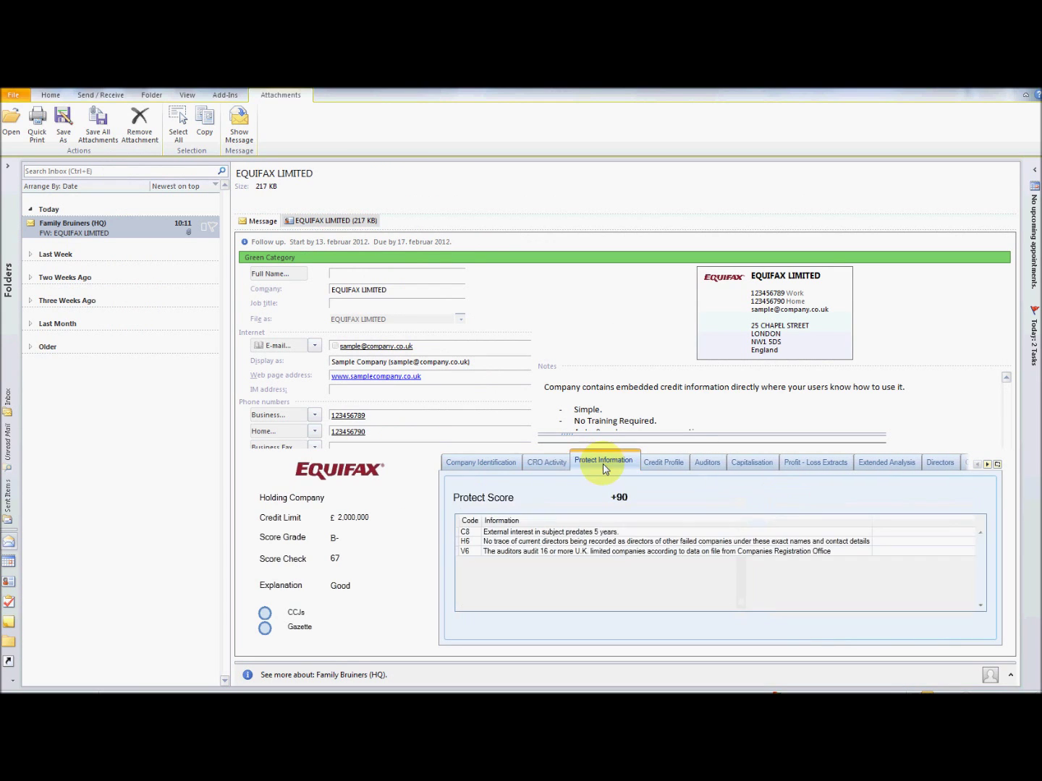
pyautogui.click(664, 463)
pyautogui.click(706, 463)
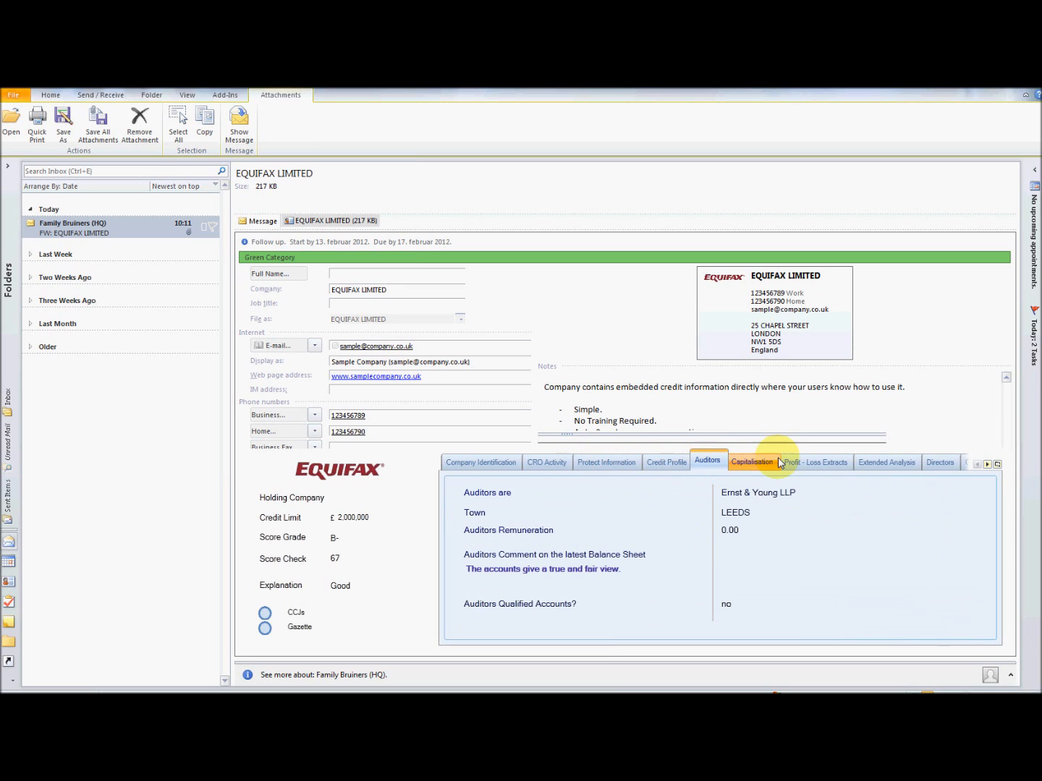
pyautogui.click(815, 462)
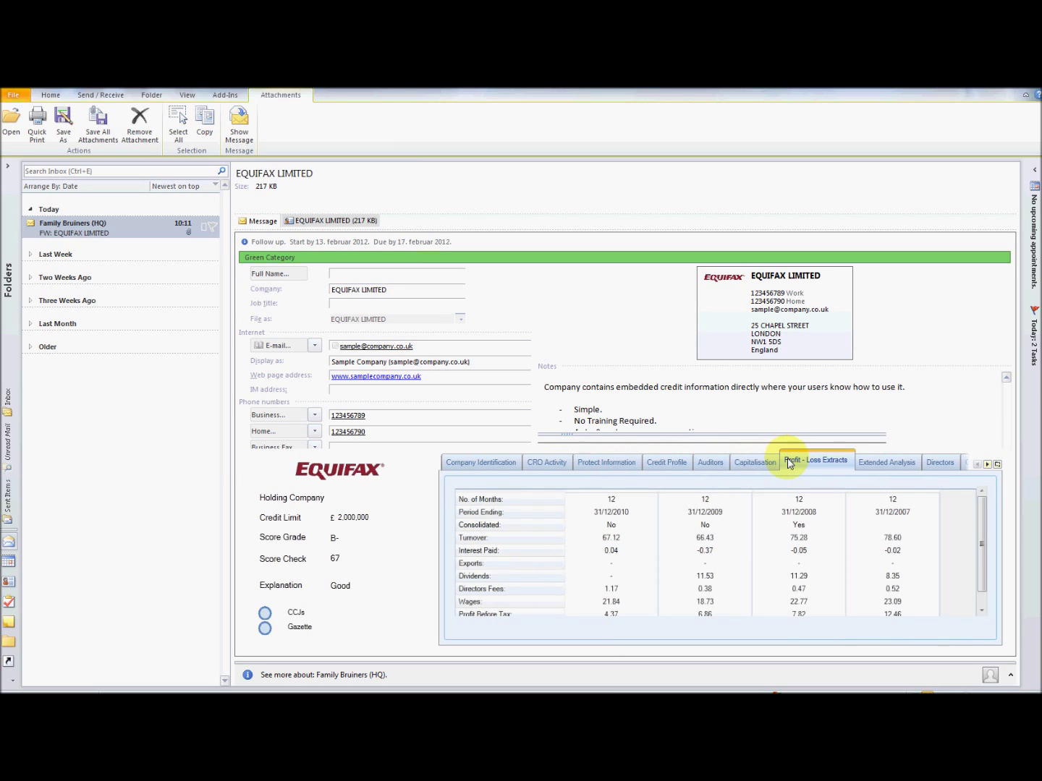
pyautogui.click(885, 462)
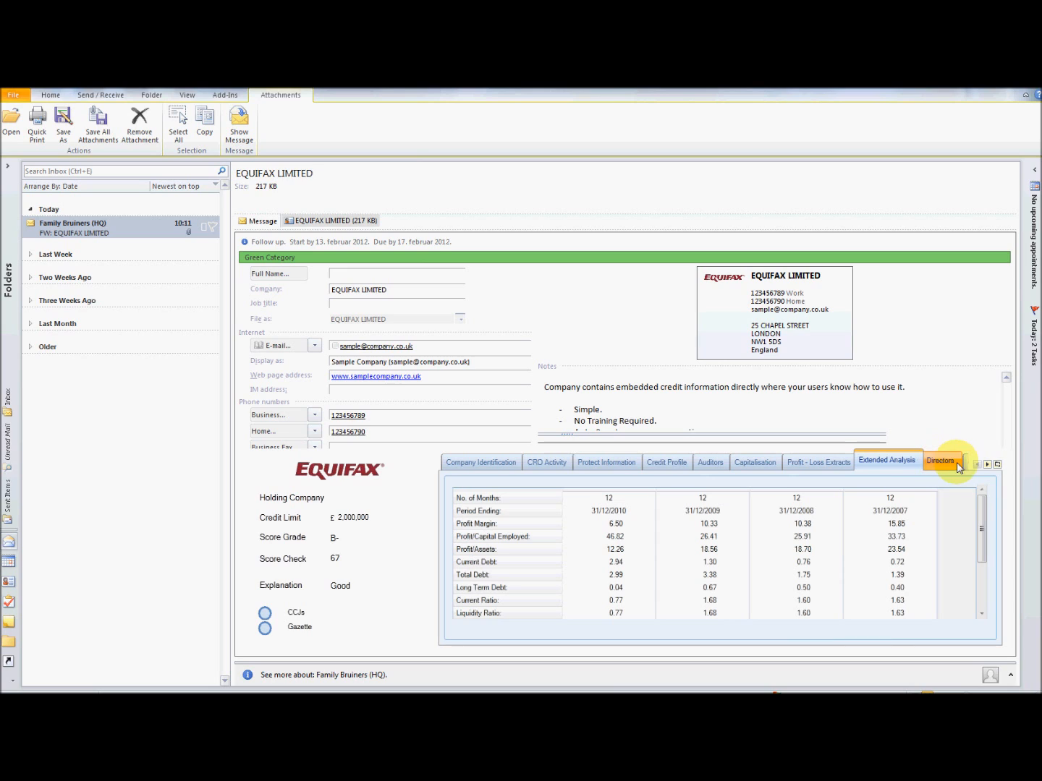
# Return to the Profit - Loss Extracts figures via the section list, then go back to the message commands.
pyautogui.click(998, 465)
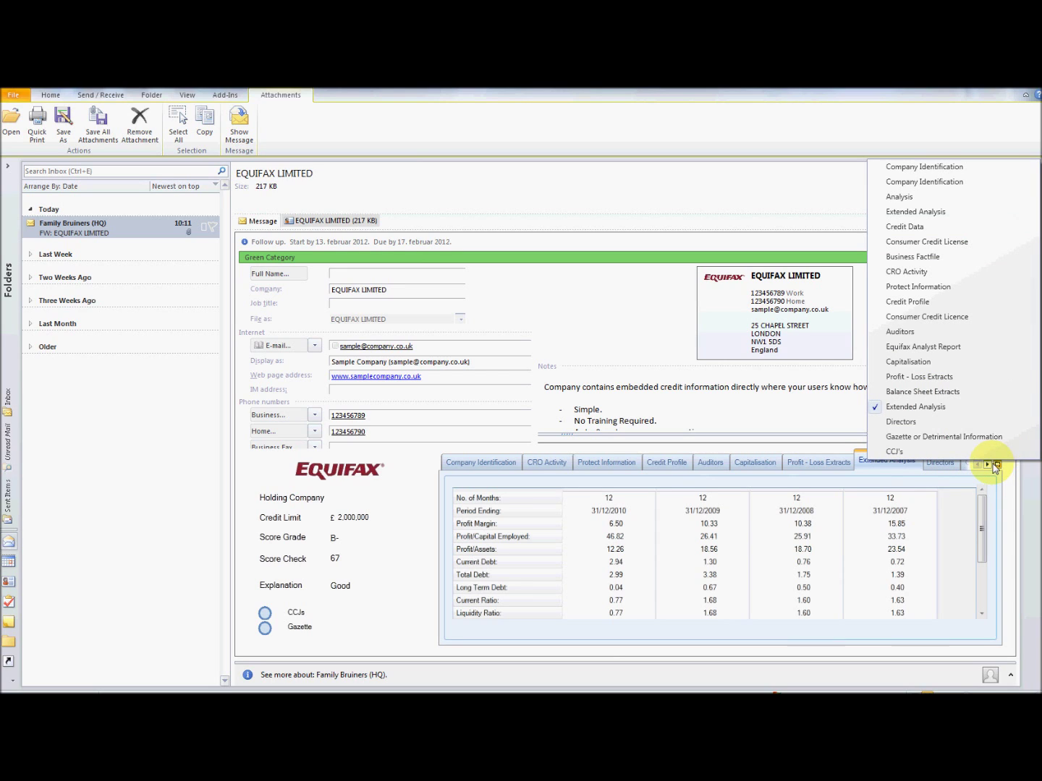
pyautogui.click(964, 380)
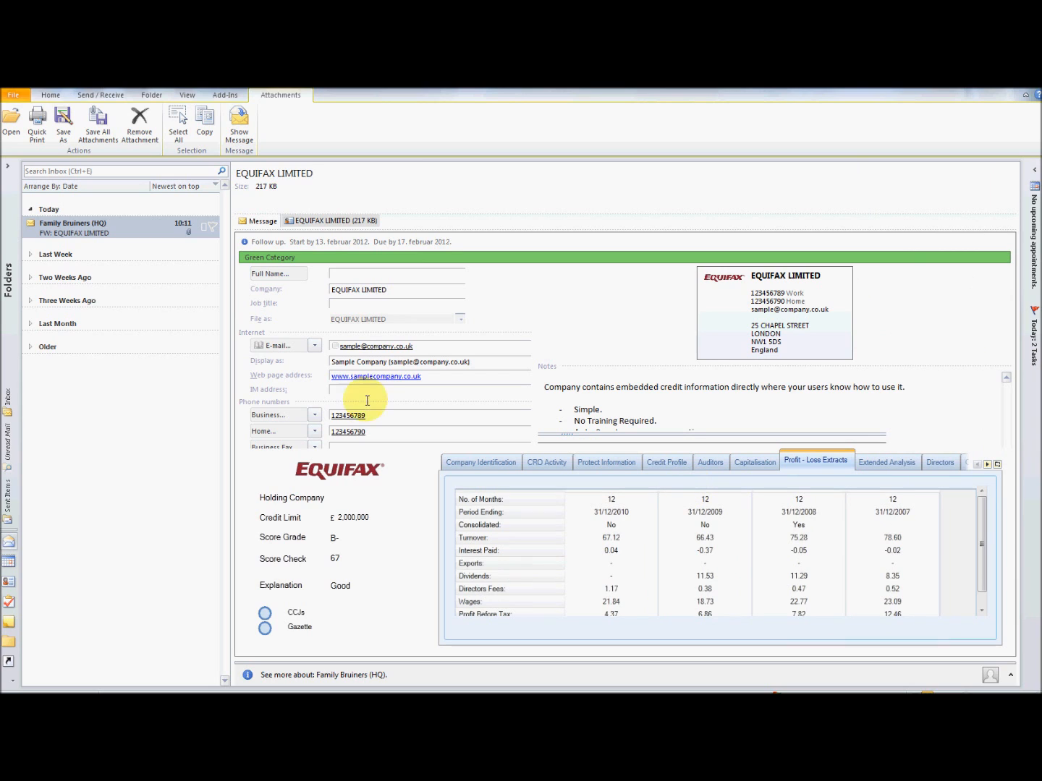
pyautogui.click(50, 95)
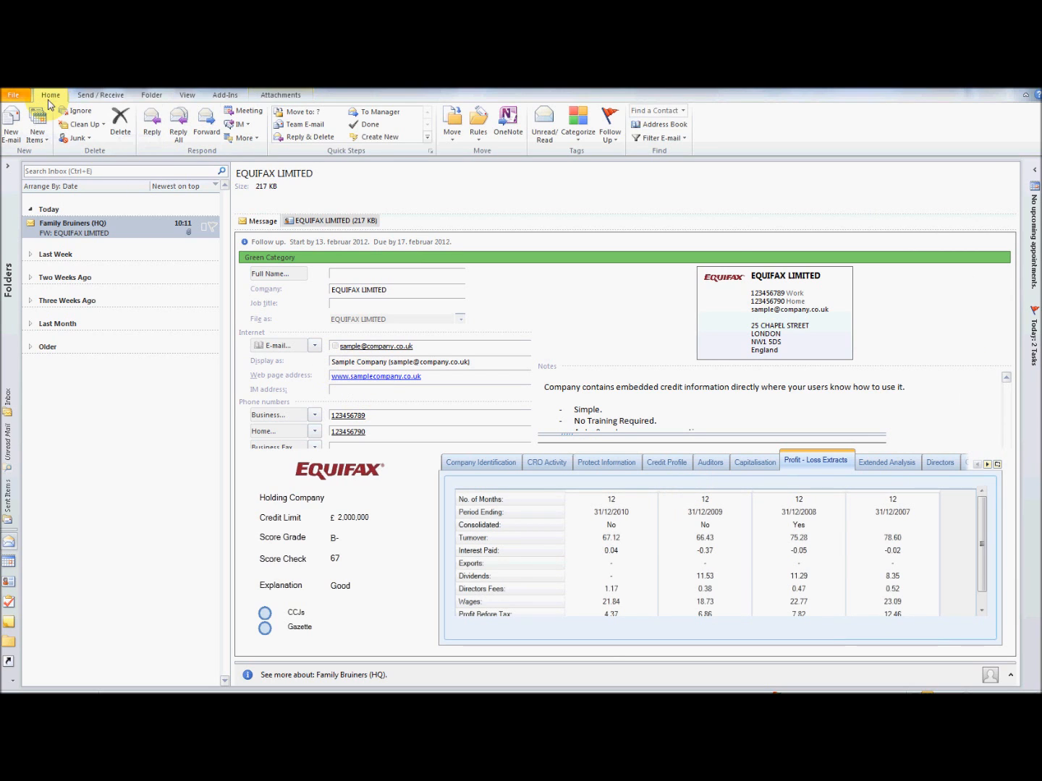
# Reply to RE: EQUIFAX LIMITED approving 60 days' credit, signed Kind Regards, Accounts.
pyautogui.click(151, 121)
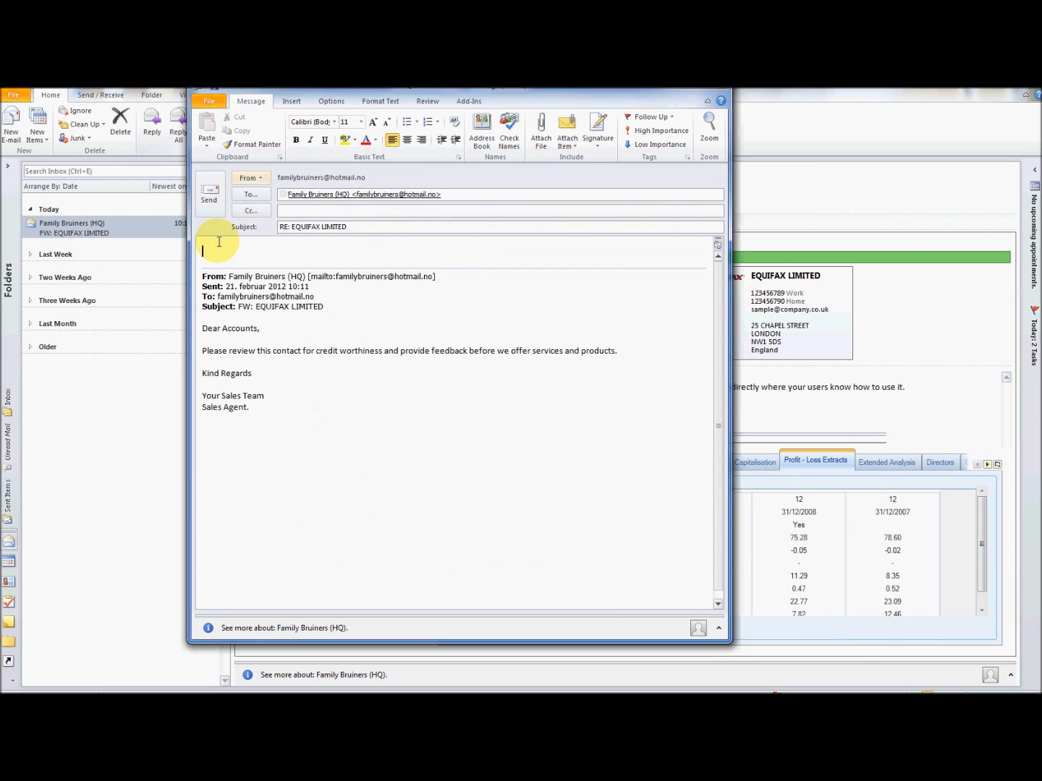
pyautogui.write('Wwe')
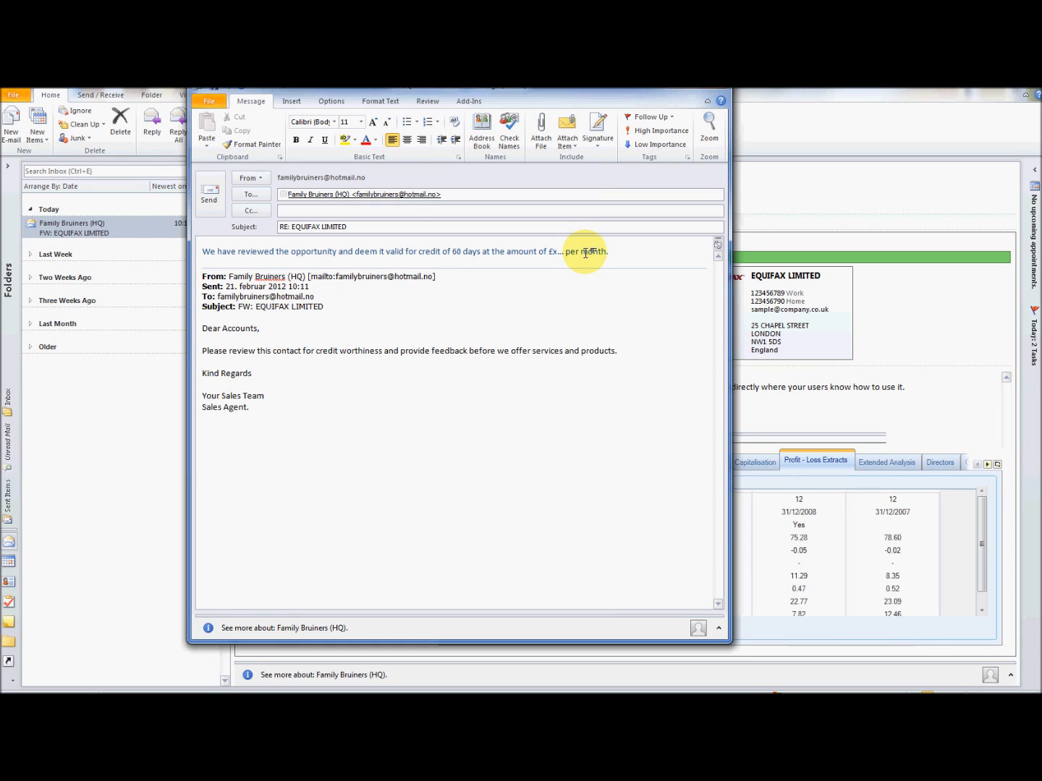
pyautogui.press('Return')
pyautogui.press('Return')
pyautogui.write('Kind Regar')
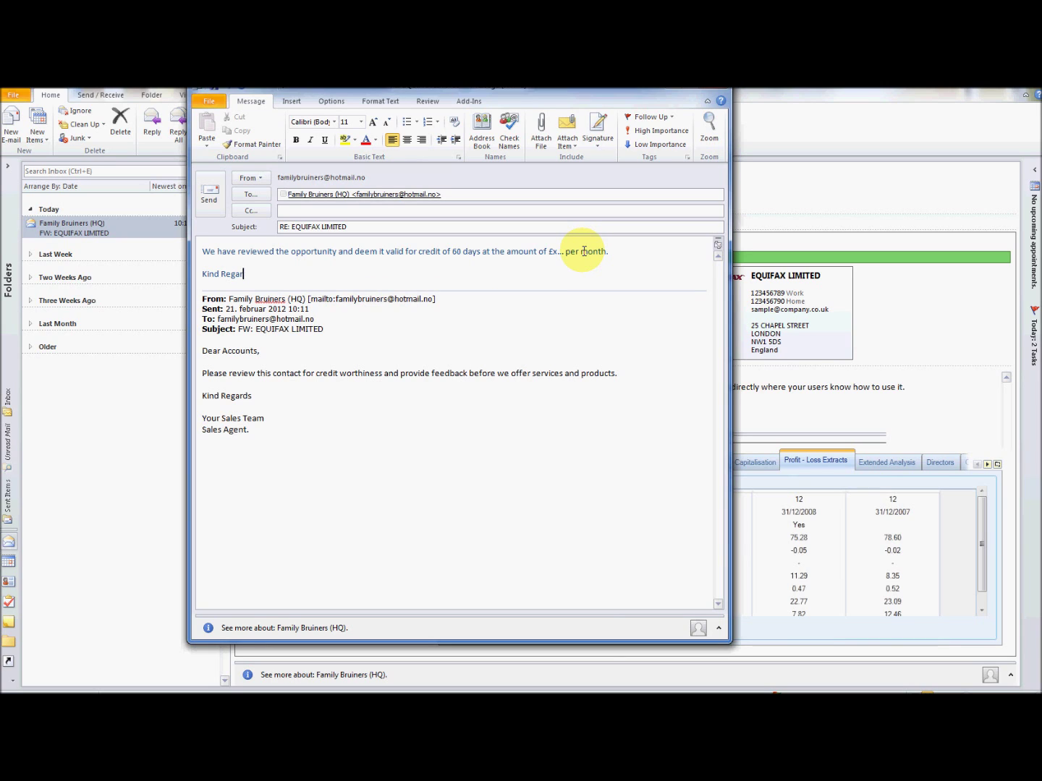
pyautogui.write('ds')
pyautogui.press('Return')
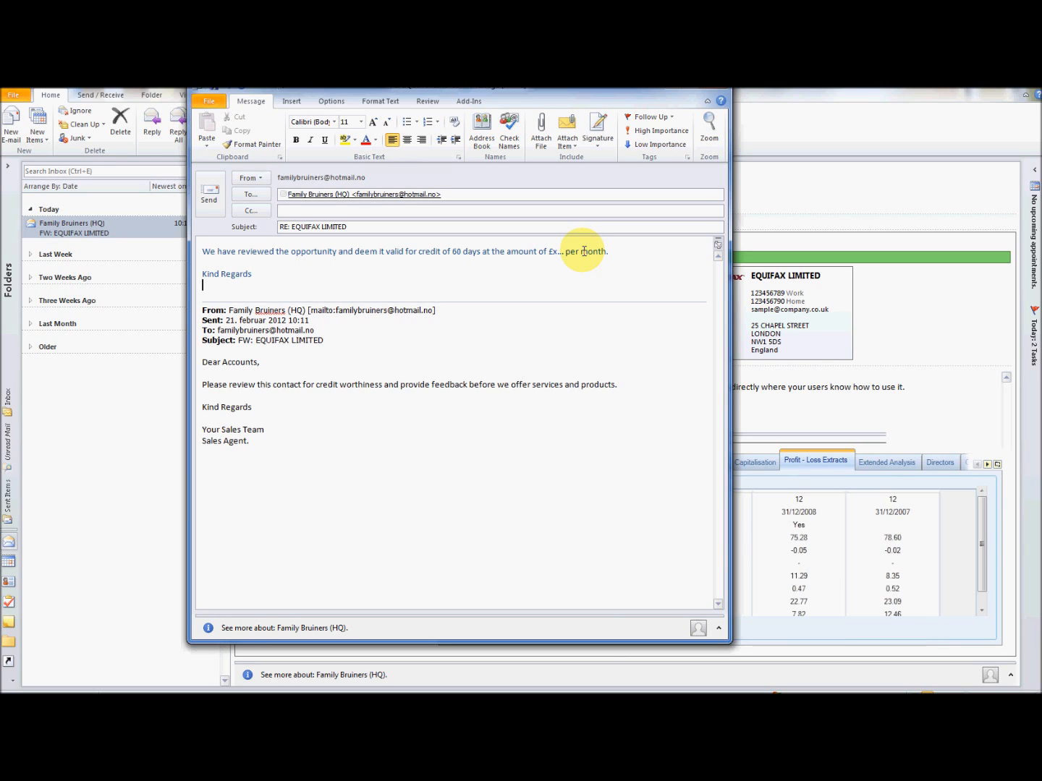
pyautogui.press('Return')
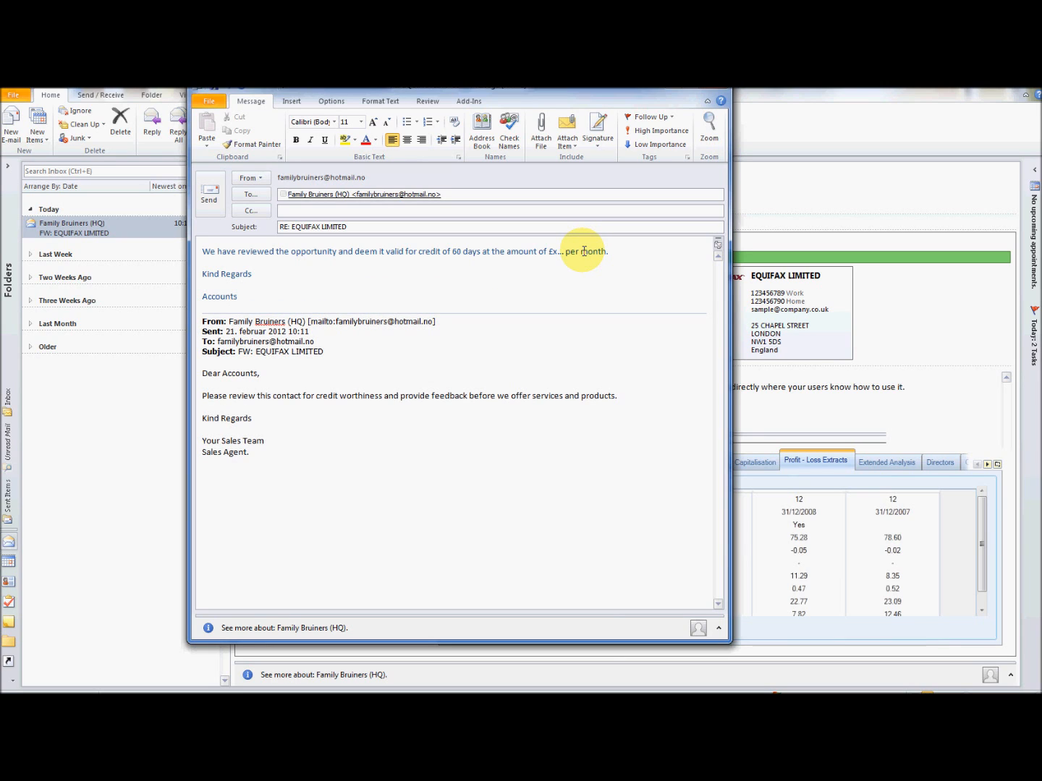
pyautogui.press('Return')
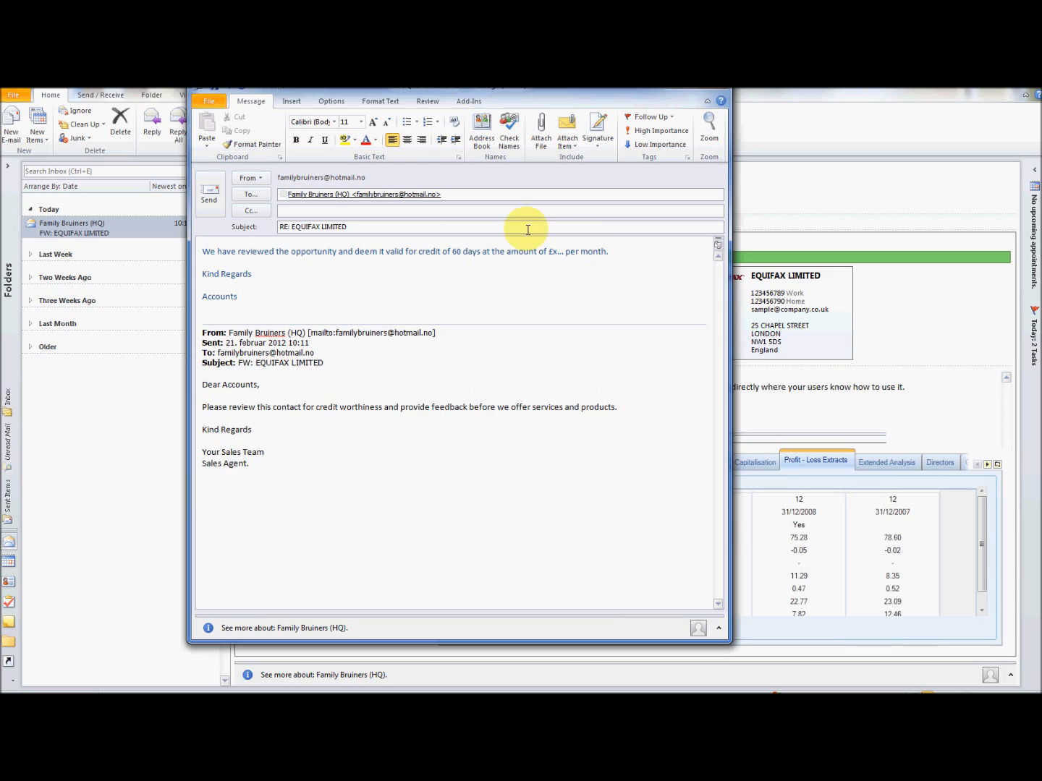